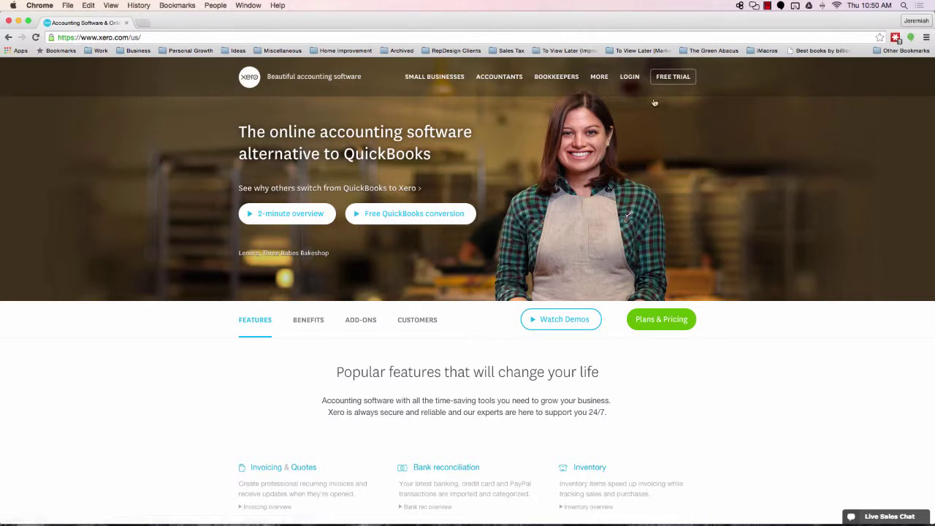
Start a free trial, enter your first and last name, e-mail and phone, and accept the terms
{"action": "left_click", "coordinate": [677, 81]}
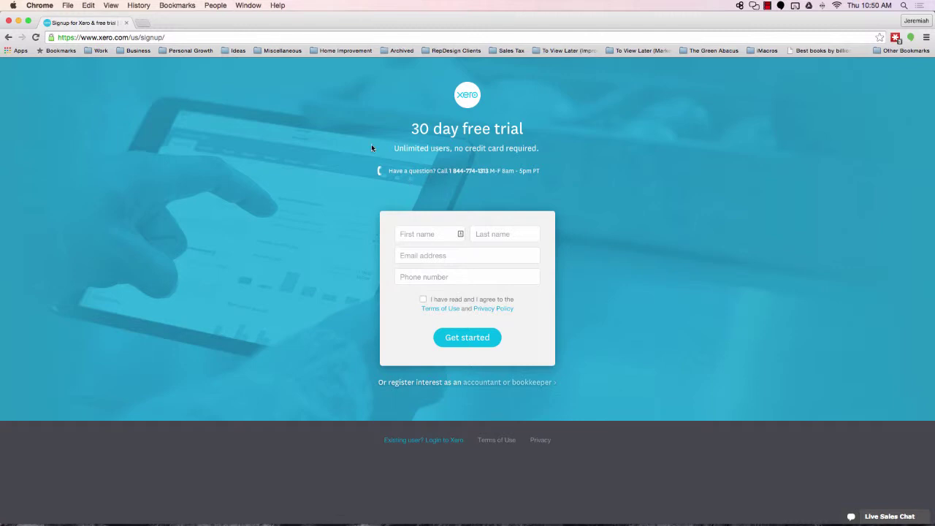
{"action": "left_click", "coordinate": [417, 235]}
{"action": "key", "text": "Tab"}
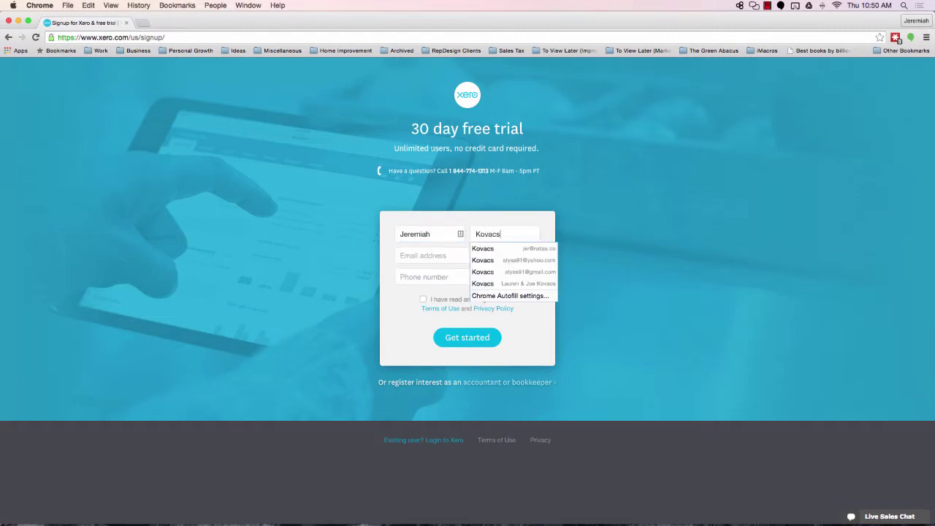
{"action": "key", "text": "Tab"}
{"action": "key", "text": "Tab"}
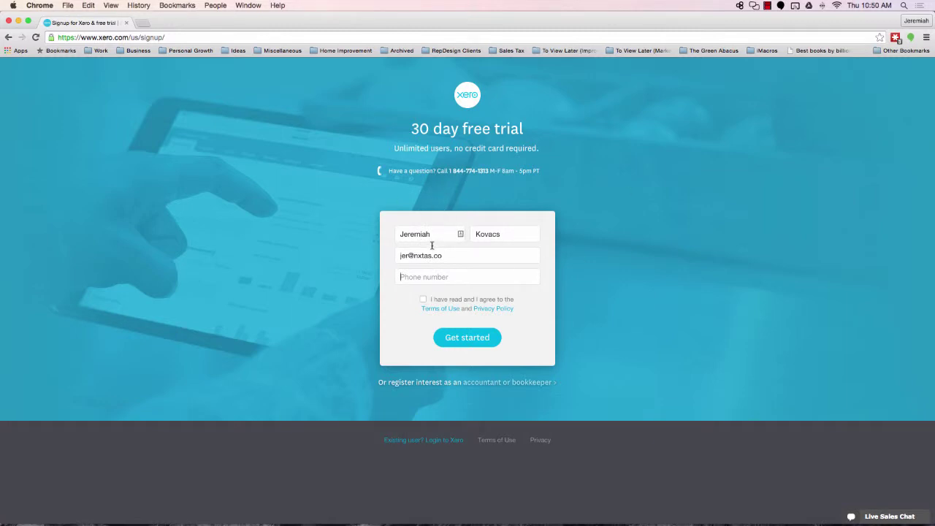
{"action": "left_click", "coordinate": [423, 301]}
Go to go.xero.com to reach the Xero login site
{"action": "left_click", "coordinate": [283, 39]}
{"action": "type", "text": "go.xero."}
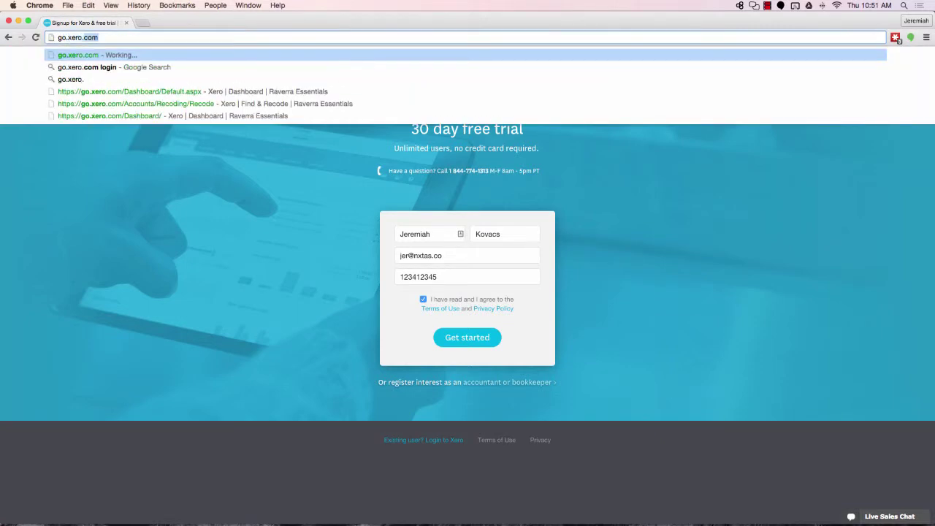
{"action": "key", "text": "Return"}
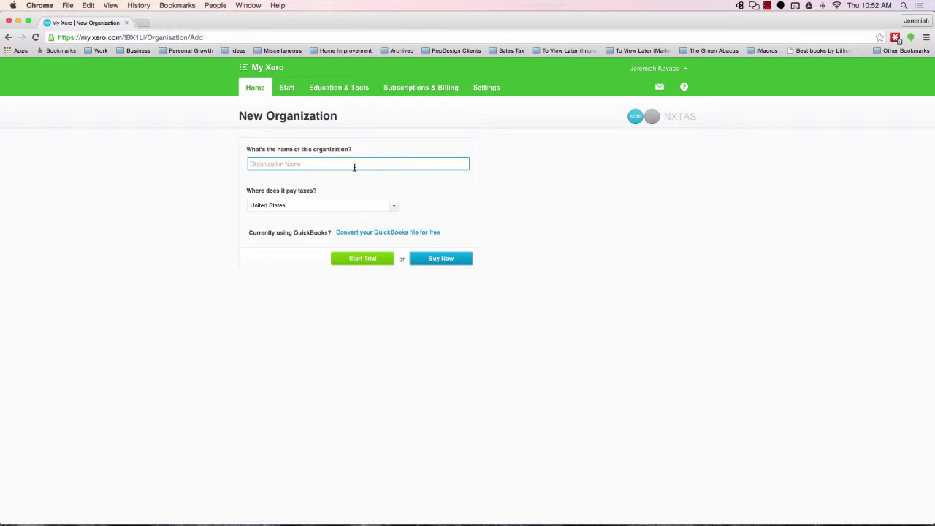
Name the new organization 'Amazon Seller 1, Inc.' and start its free trial
{"action": "type", "text": "Amazon Seller 1, Inc."}
{"action": "triple_click", "coordinate": [328, 164]}
{"action": "left_click", "coordinate": [356, 262]}
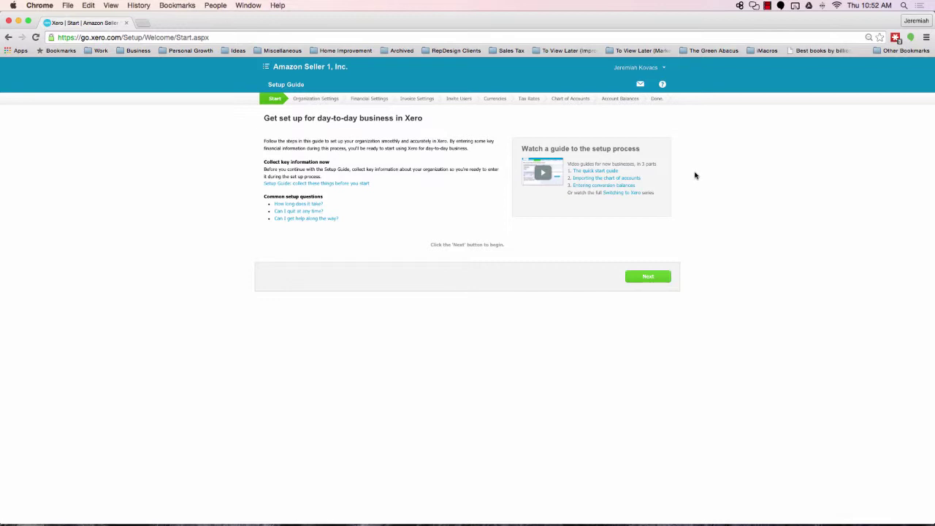
Begin the Setup Guide and keep Corporation as the organization type
{"action": "left_click", "coordinate": [648, 279]}
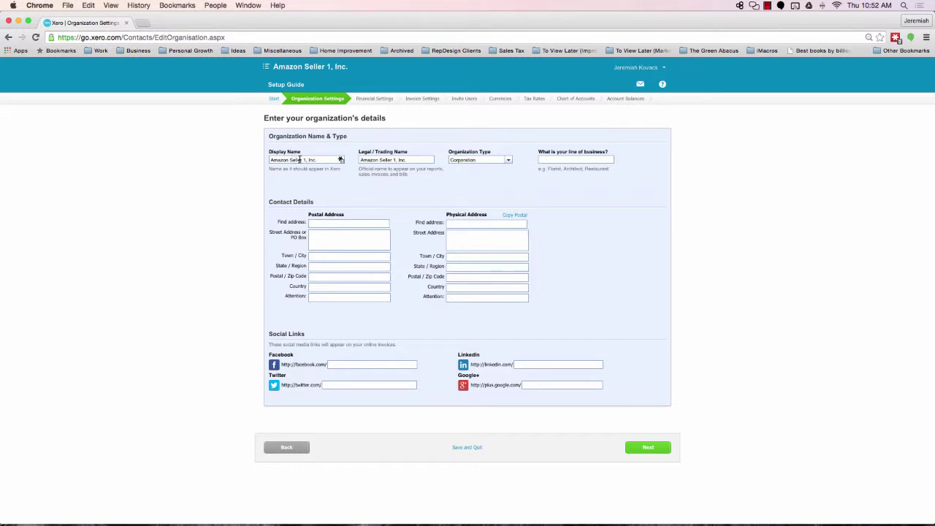
{"action": "left_click", "coordinate": [509, 161]}
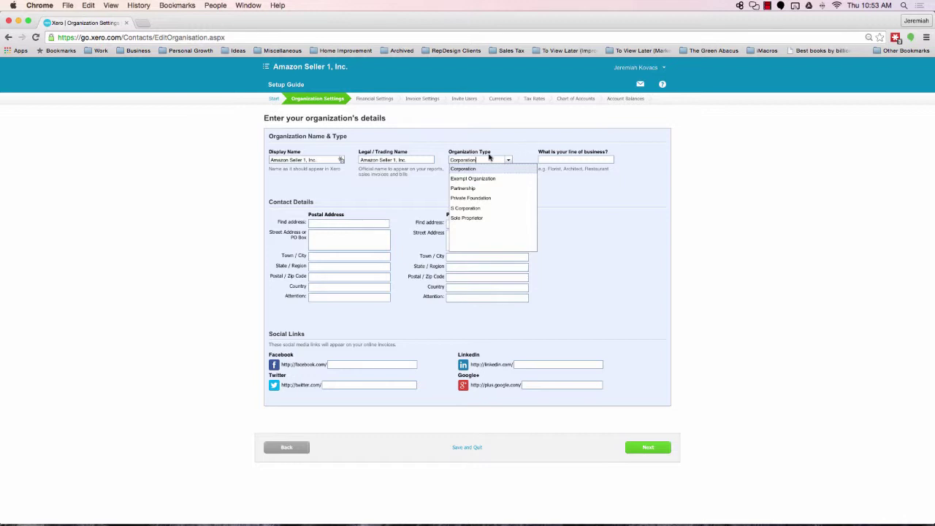
{"action": "left_click", "coordinate": [520, 145]}
Set the line of business to Ecommerce
{"action": "left_click", "coordinate": [564, 160]}
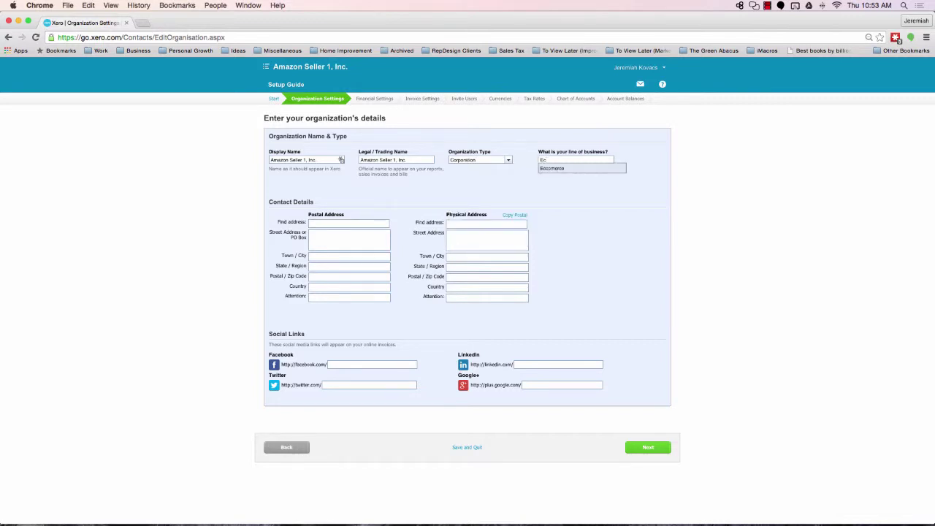
{"action": "type", "text": "Ecommerce"}
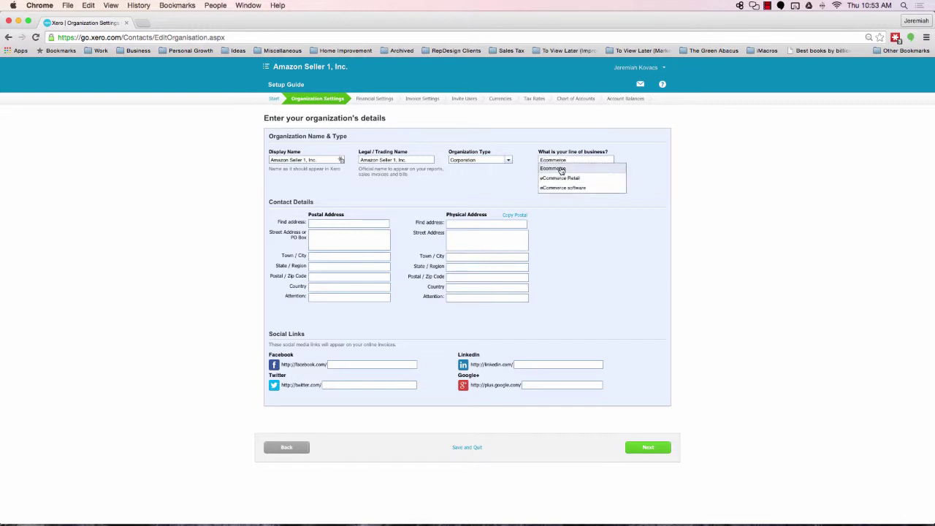
{"action": "left_click", "coordinate": [560, 168]}
Enter the postal street, city, state and zip, then copy them into the physical address
{"action": "left_click", "coordinate": [335, 234]}
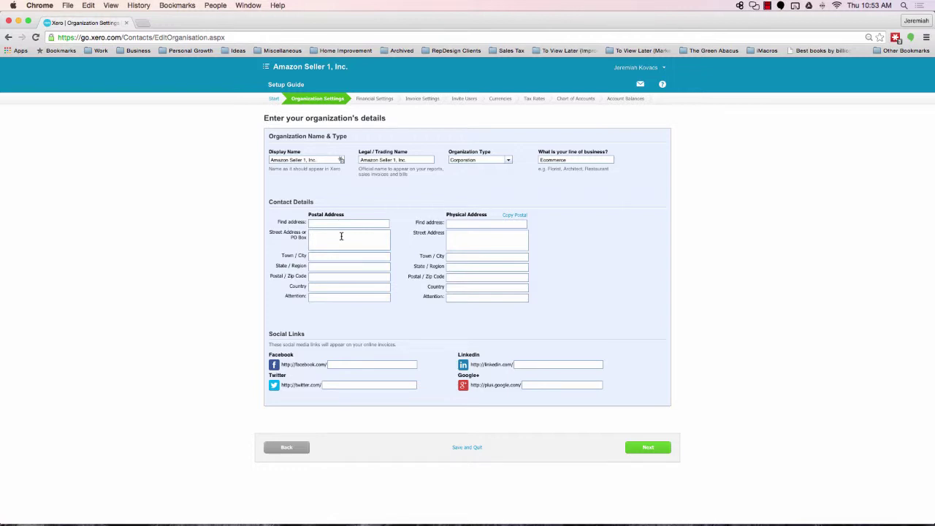
{"action": "type", "text": "123New Yo7"}
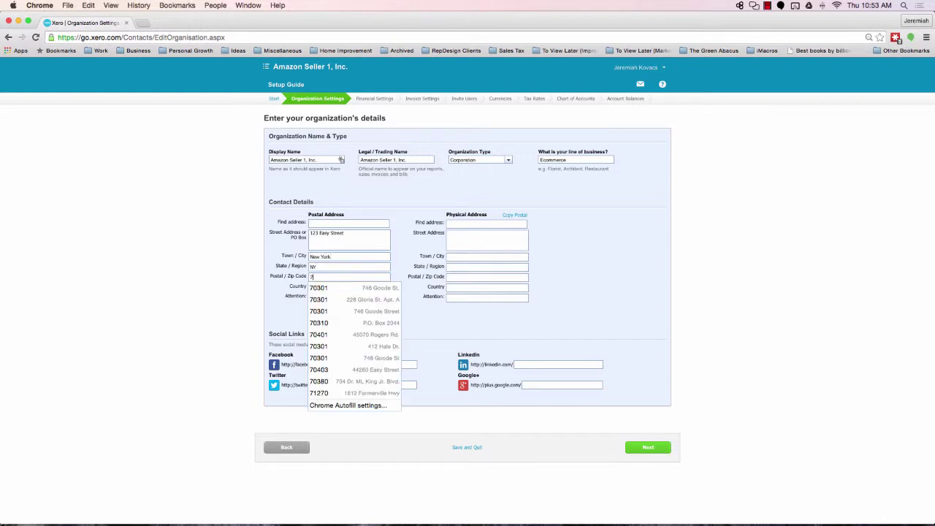
{"action": "type", "text": "0301"}
{"action": "key", "text": "Tab"}
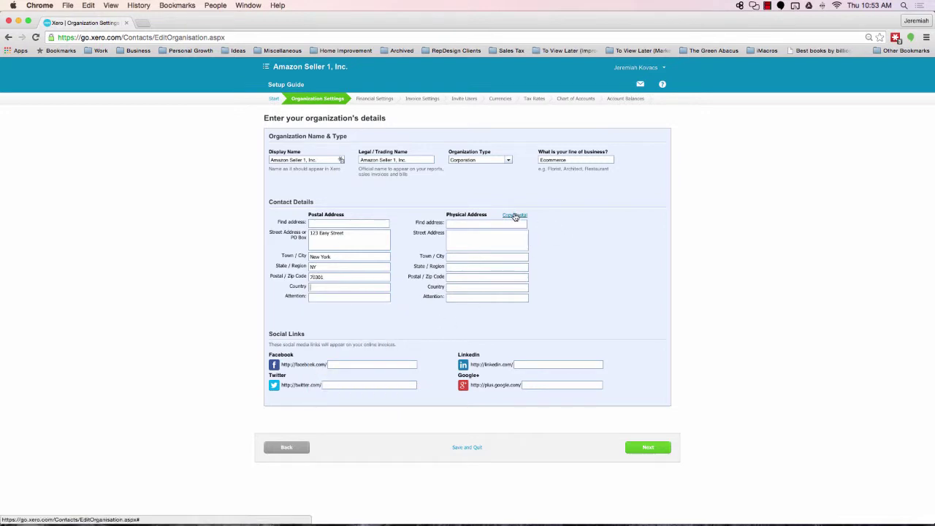
{"action": "left_click", "coordinate": [515, 215]}
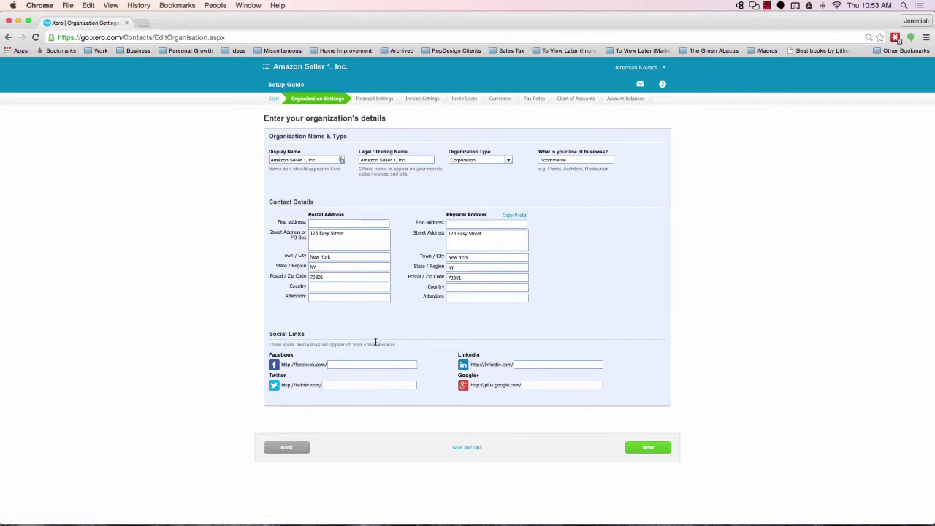
{"action": "left_click_drag", "start_coordinate": [271, 345], "coordinate": [405, 347]}
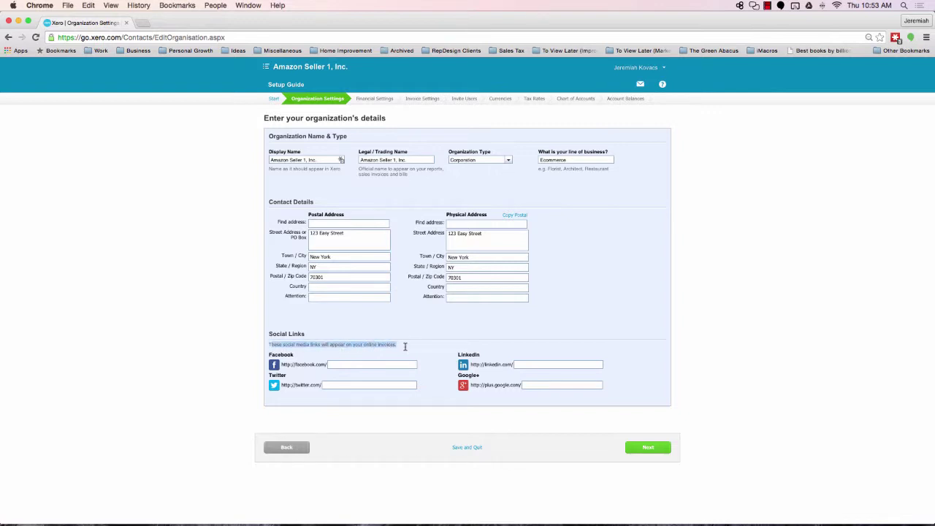
{"action": "left_click", "coordinate": [406, 351]}
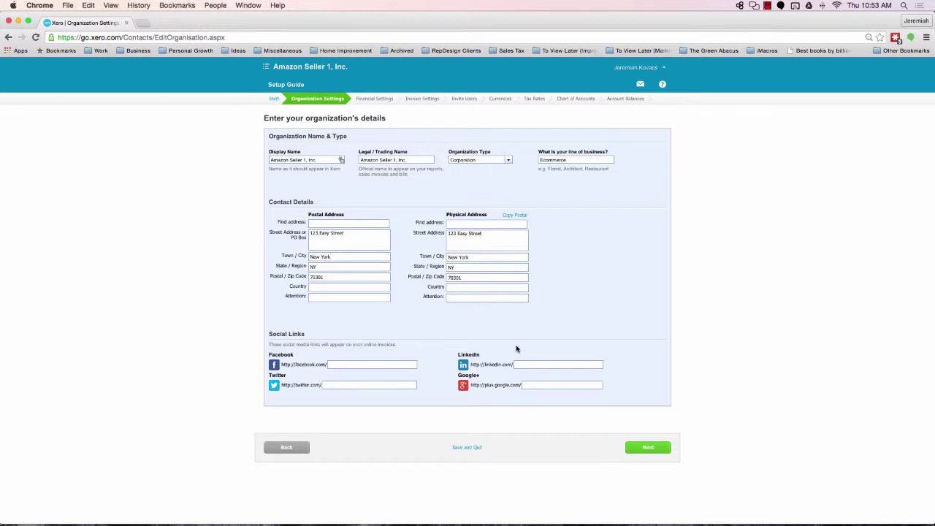
Save the organization details and set the time zone to (UTC-05:00) Eastern Time (US & Canada)
{"action": "left_click", "coordinate": [647, 453]}
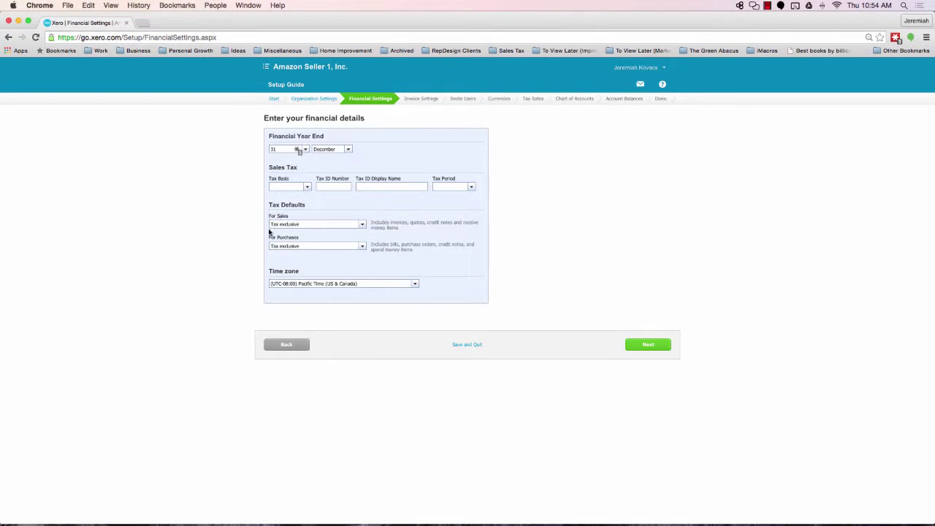
{"action": "left_click", "coordinate": [415, 285]}
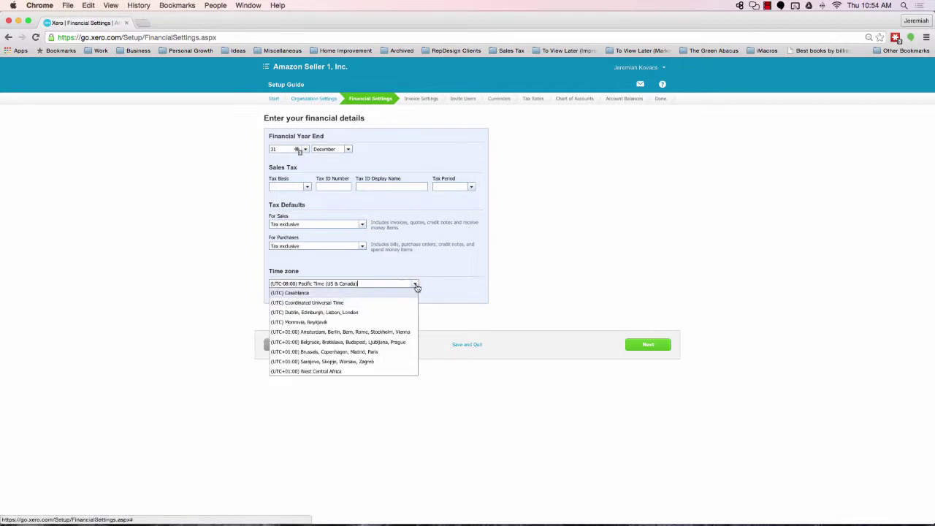
{"action": "scroll", "coordinate": [365, 317], "scroll_direction": "down", "scroll_amount": 5}
{"action": "scroll", "coordinate": [366, 319], "scroll_direction": "down", "scroll_amount": 20}
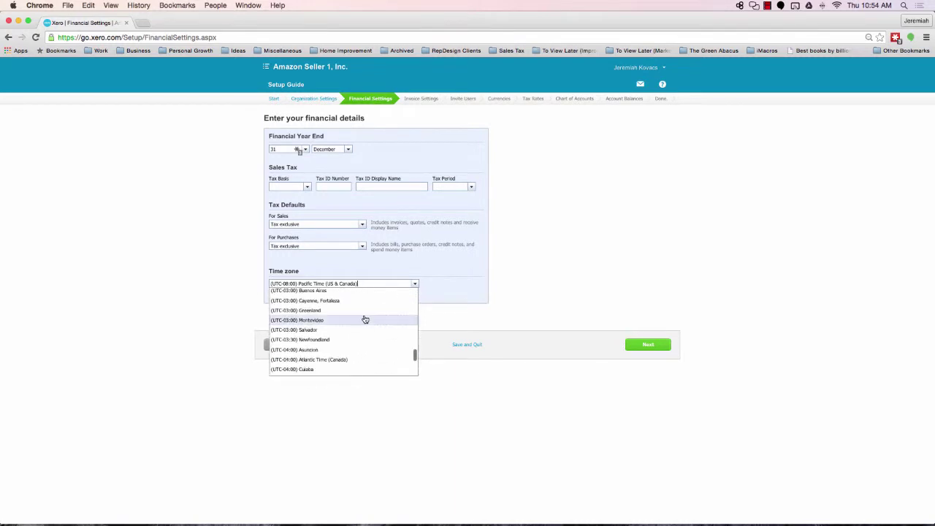
{"action": "scroll", "coordinate": [365, 320], "scroll_direction": "down", "scroll_amount": 5}
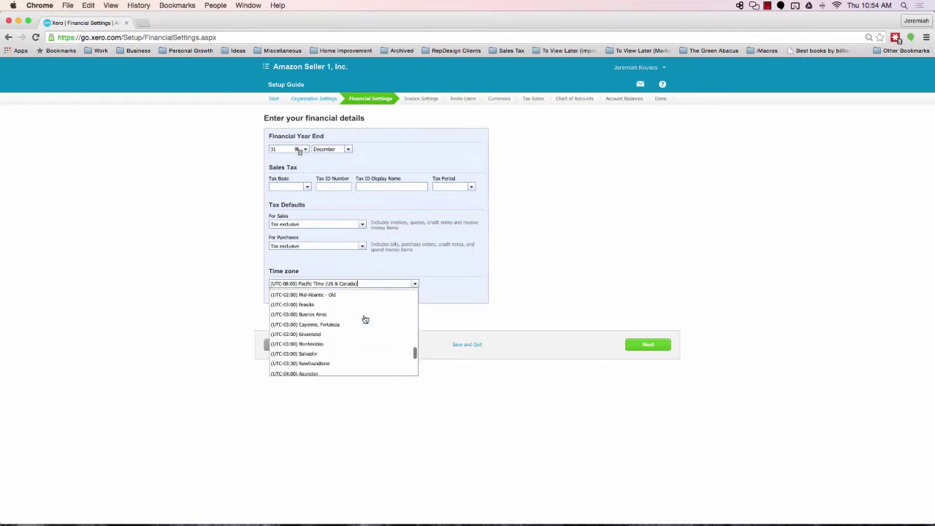
{"action": "scroll", "coordinate": [363, 318], "scroll_direction": "down", "scroll_amount": 2}
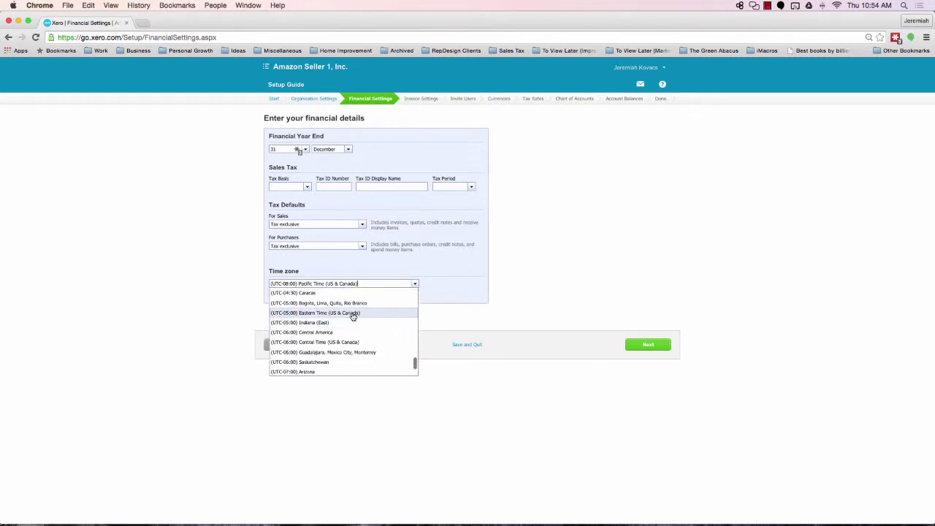
{"action": "left_click", "coordinate": [352, 315]}
Save the financial details, then skip the Invoice Settings step
{"action": "left_click", "coordinate": [662, 350]}
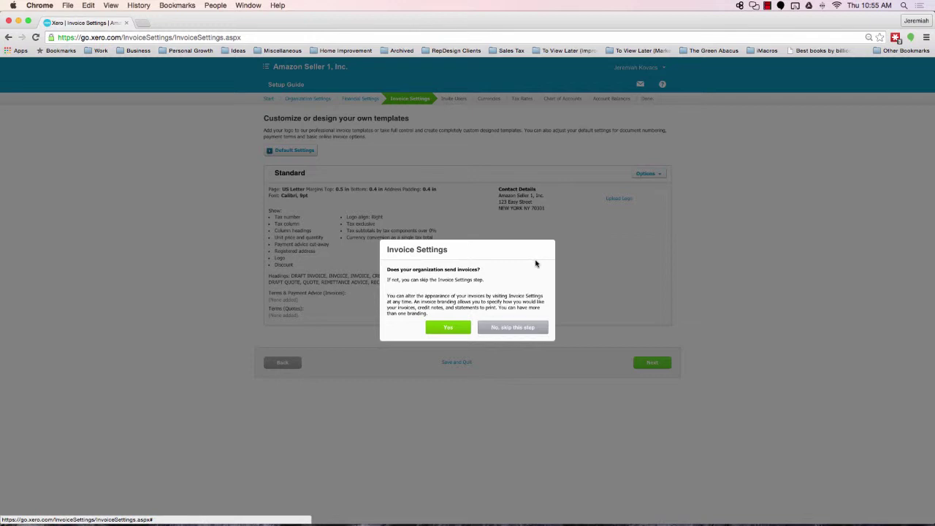
{"action": "left_click", "coordinate": [516, 331]}
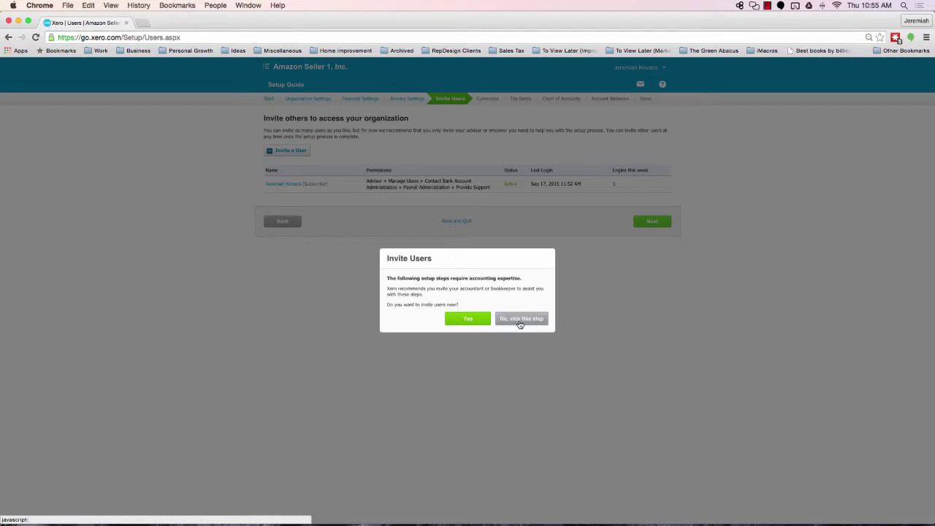
Skip the Invite Users step without inviting an accountant or bookkeeper
{"action": "left_click", "coordinate": [521, 320]}
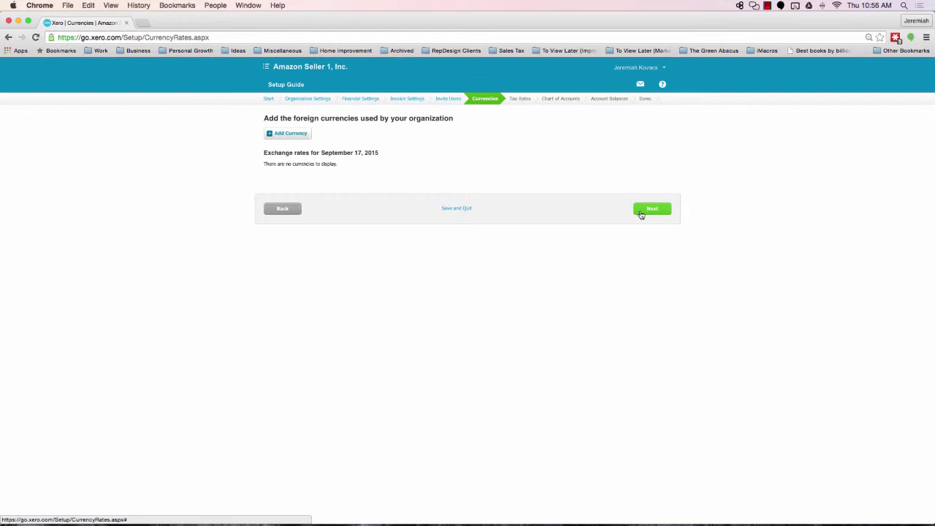
Continue past Currencies with none added and accept the default Tax Rates
{"action": "left_click", "coordinate": [642, 213]}
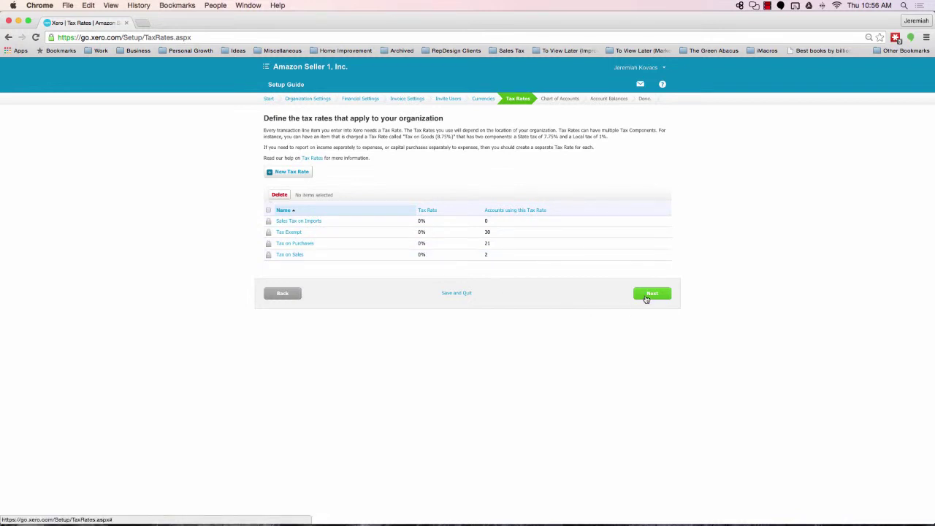
{"action": "left_click", "coordinate": [647, 297]}
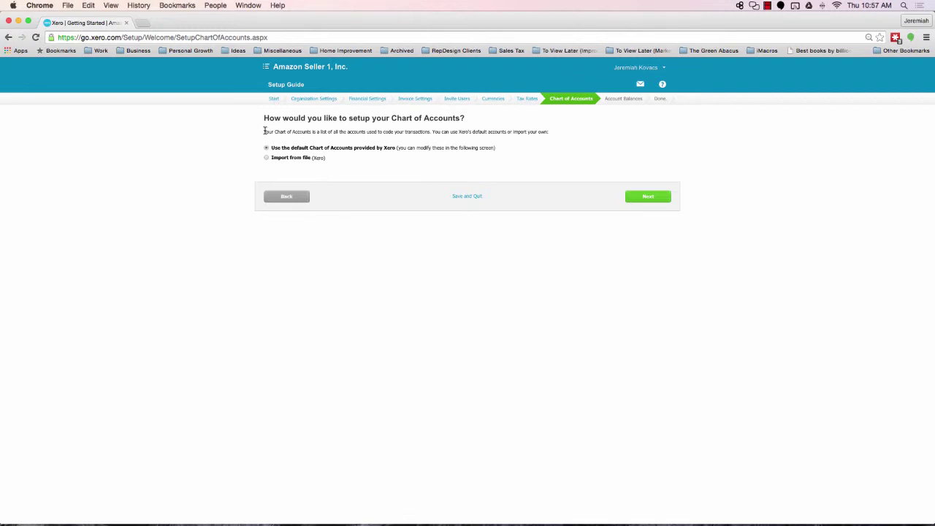
{"action": "left_click_drag", "start_coordinate": [265, 130], "coordinate": [433, 134]}
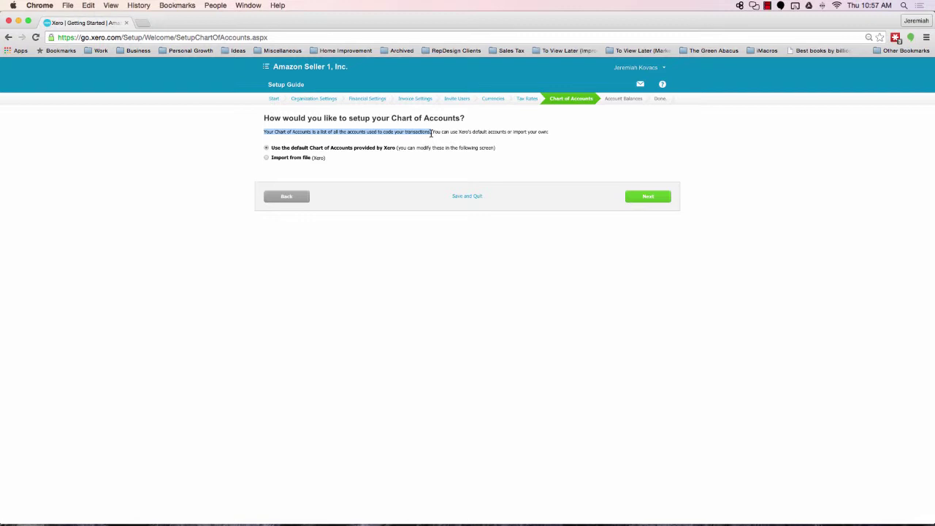
{"action": "left_click_drag", "start_coordinate": [431, 134], "coordinate": [433, 131]}
{"action": "left_click_drag", "start_coordinate": [432, 132], "coordinate": [495, 136]}
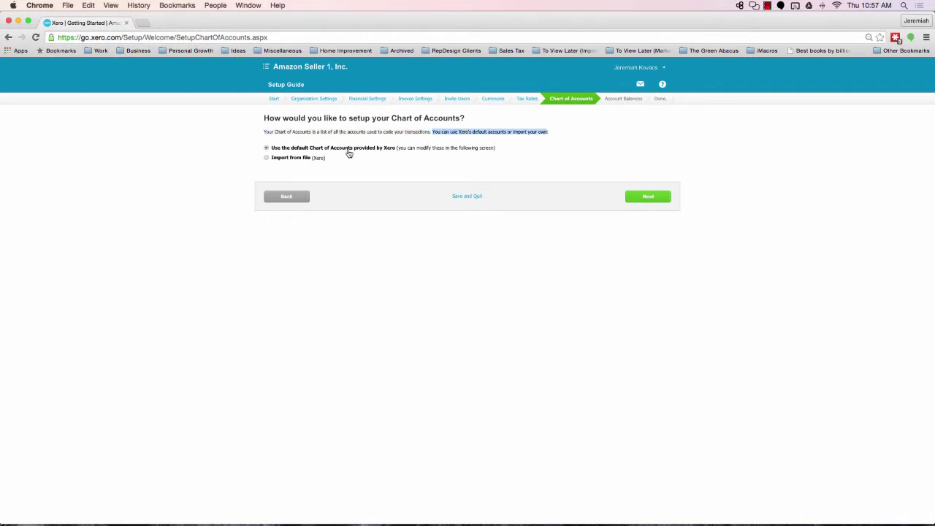
Choose Import from file and import Amazon Chart of Accounts.csv
{"action": "left_click", "coordinate": [267, 159]}
{"action": "left_click", "coordinate": [646, 197]}
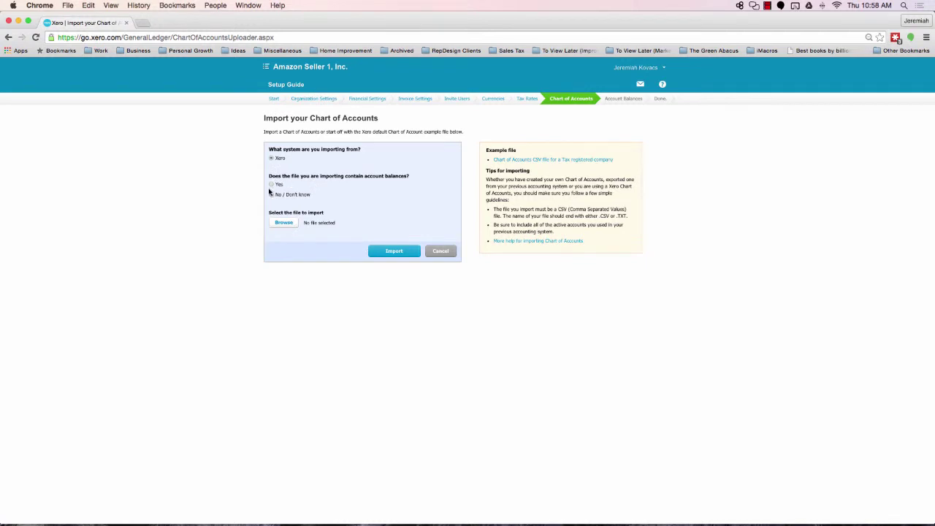
{"action": "left_click", "coordinate": [284, 223]}
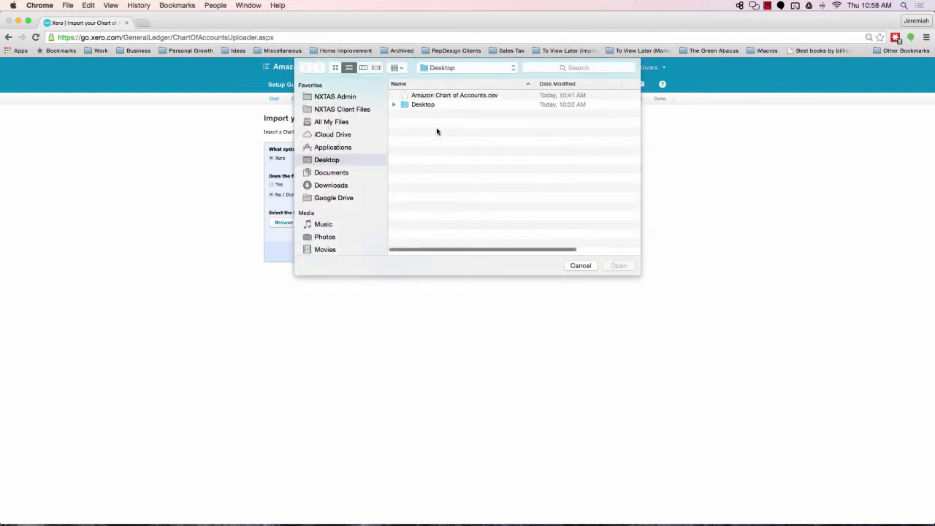
{"action": "left_click", "coordinate": [462, 97]}
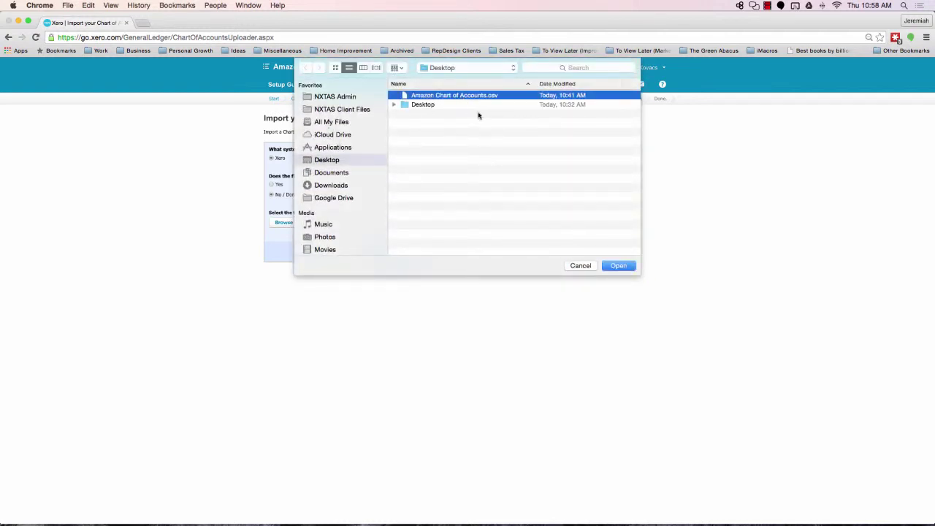
{"action": "left_click", "coordinate": [620, 267]}
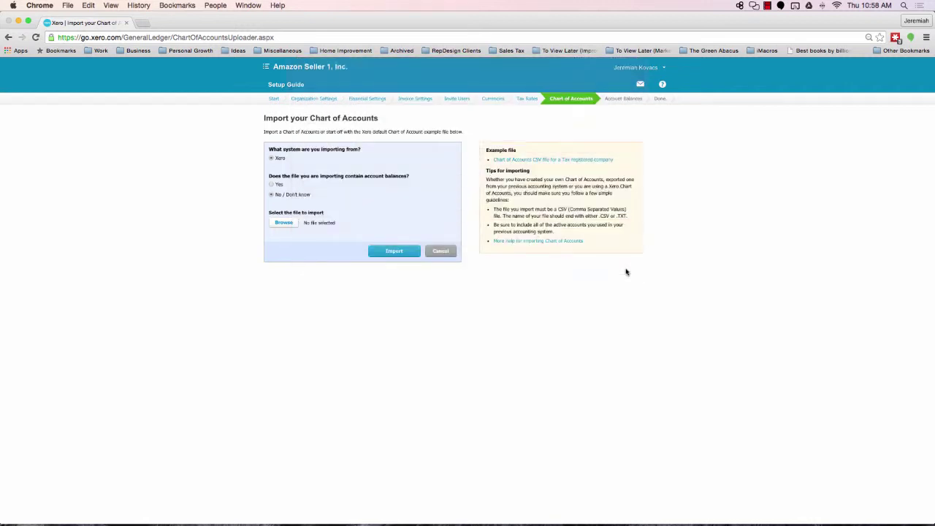
{"action": "left_click", "coordinate": [393, 252]}
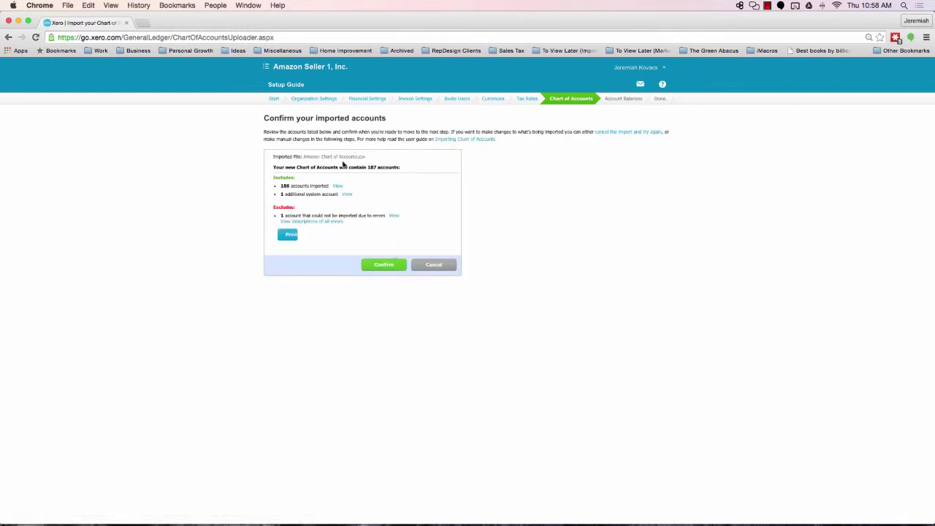
Confirm the import of 186 accounts plus 1 system account
{"action": "left_click", "coordinate": [385, 266]}
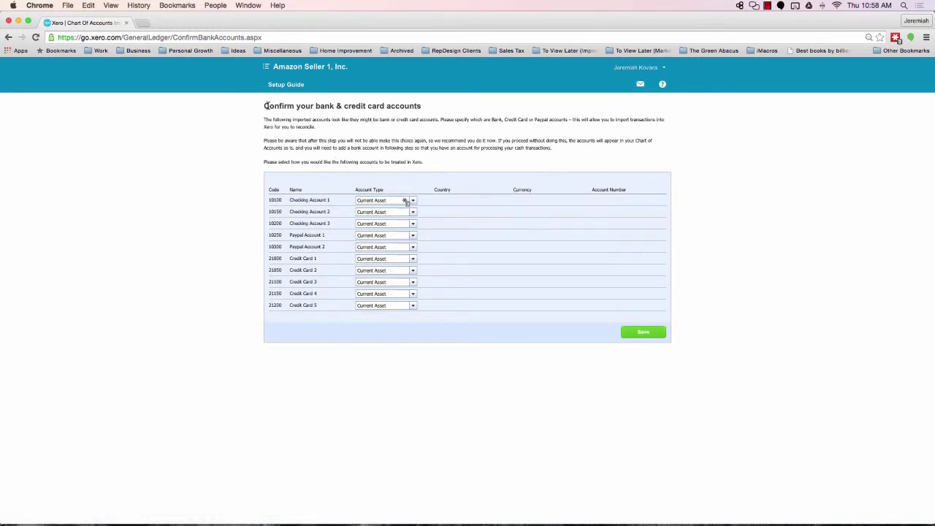
Set Checking Accounts 1, 2 and 3 to the Bank account type
{"action": "left_click_drag", "start_coordinate": [264, 106], "coordinate": [420, 106]}
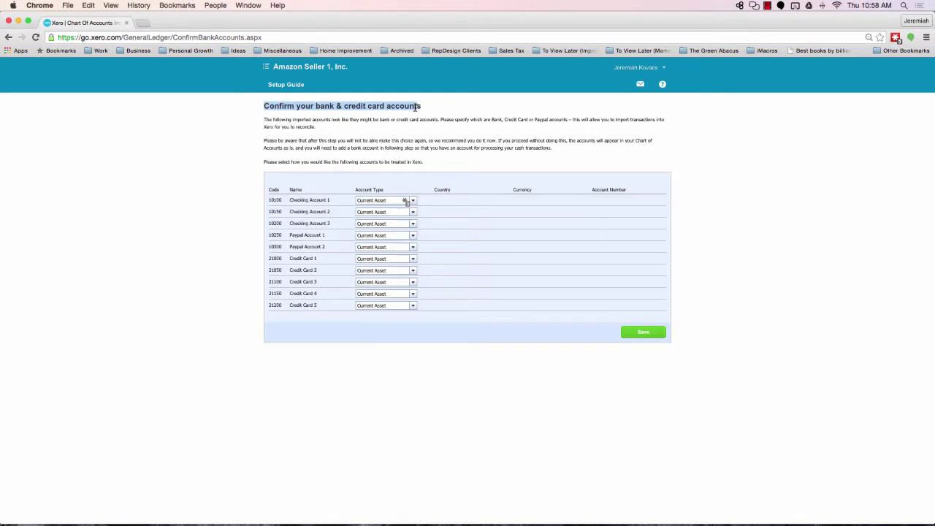
{"action": "left_click", "coordinate": [226, 187]}
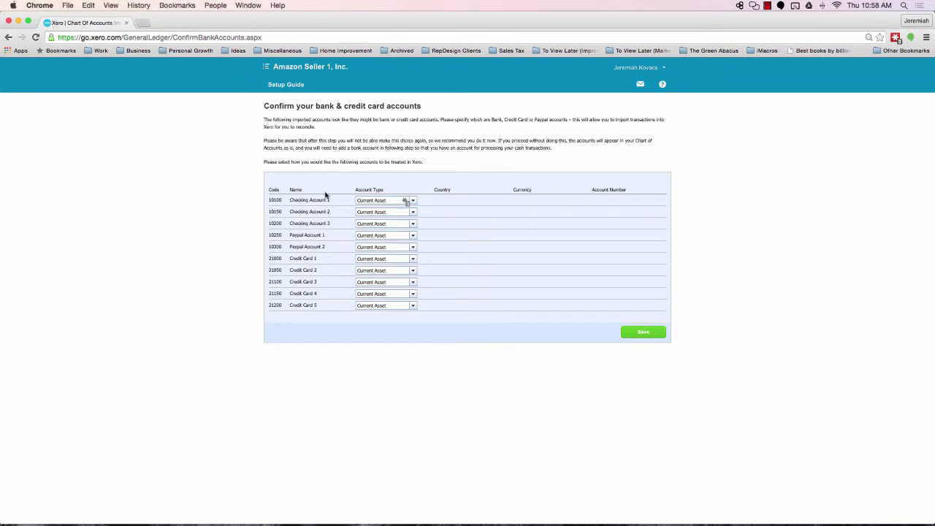
{"action": "left_click", "coordinate": [413, 202]}
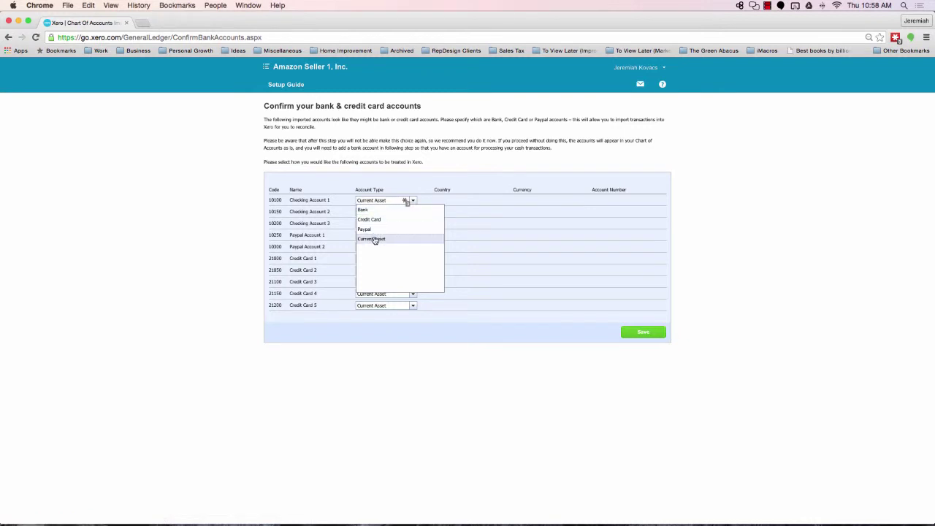
{"action": "left_click", "coordinate": [383, 210]}
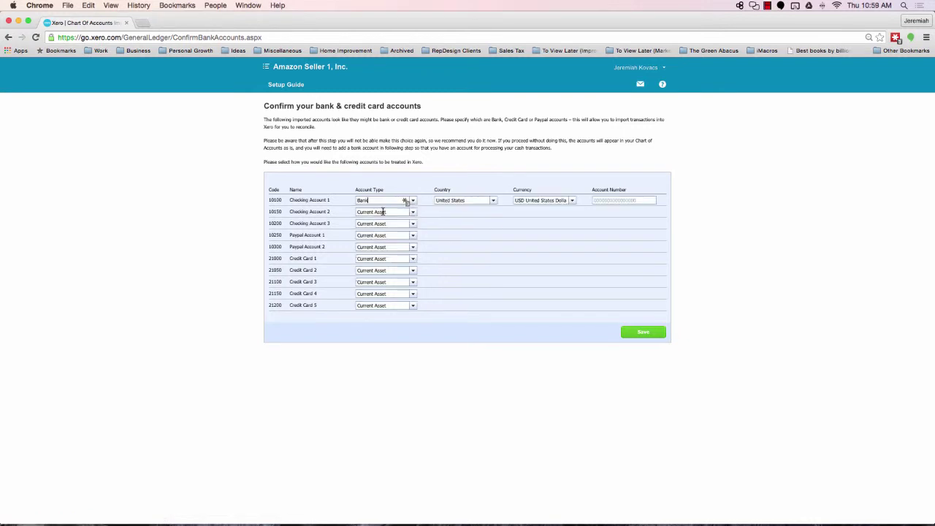
{"action": "left_click", "coordinate": [412, 213]}
{"action": "left_click", "coordinate": [401, 222]}
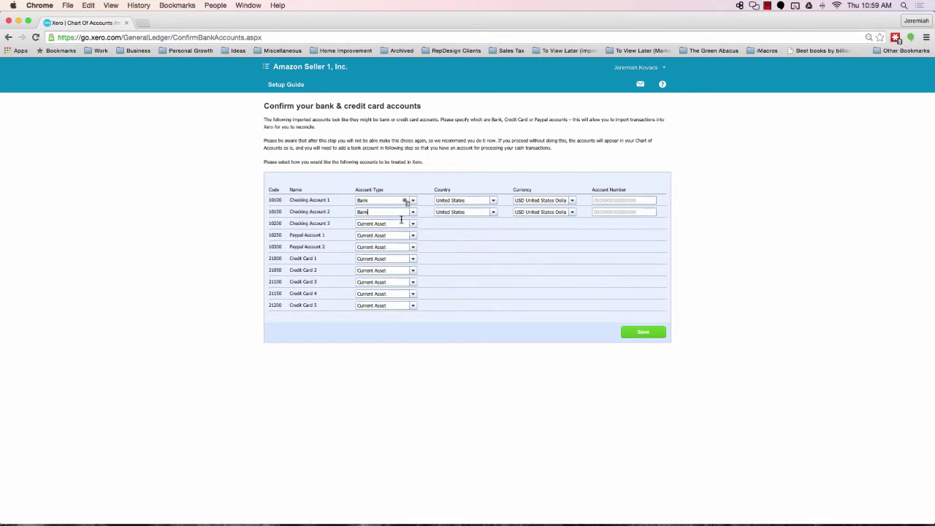
{"action": "left_click", "coordinate": [412, 225]}
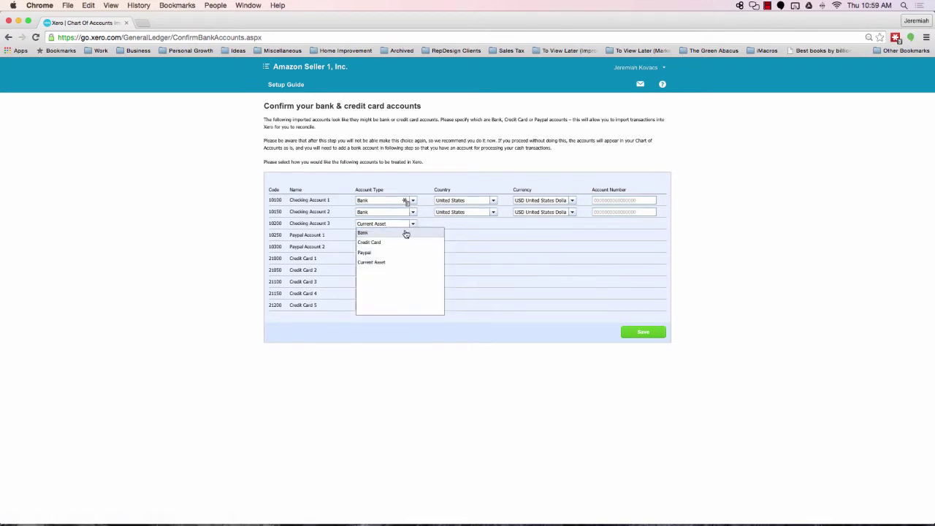
{"action": "left_click", "coordinate": [408, 234]}
Set Paypal Account 1 and Paypal Account 2 to the Paypal account type
{"action": "left_click", "coordinate": [410, 235]}
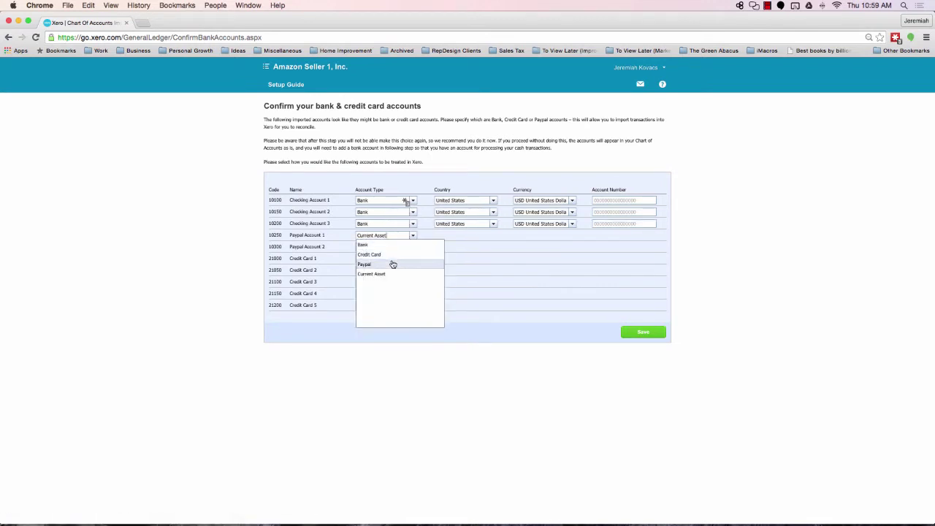
{"action": "left_click", "coordinate": [394, 265]}
{"action": "left_click", "coordinate": [412, 248]}
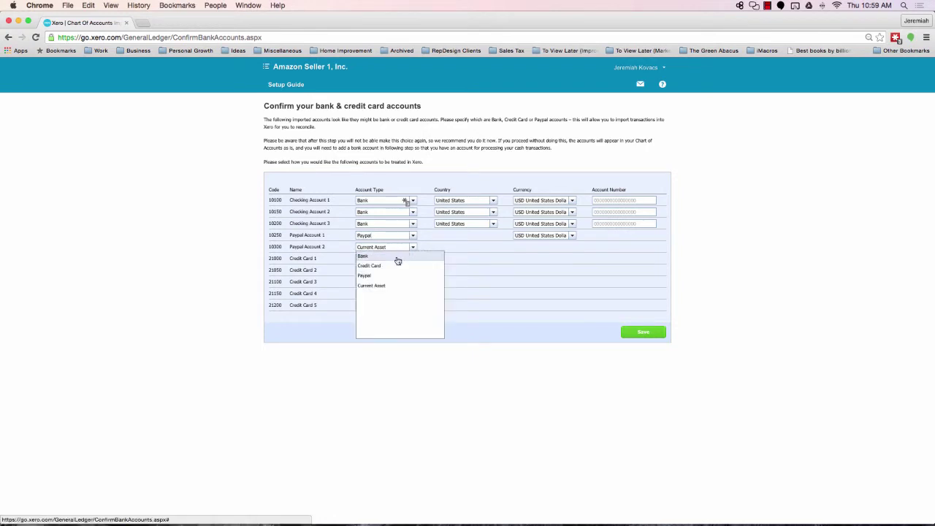
{"action": "left_click", "coordinate": [380, 279]}
Set Credit Cards 1 through 5 to Credit Card type and save the account types
{"action": "left_click", "coordinate": [413, 259]}
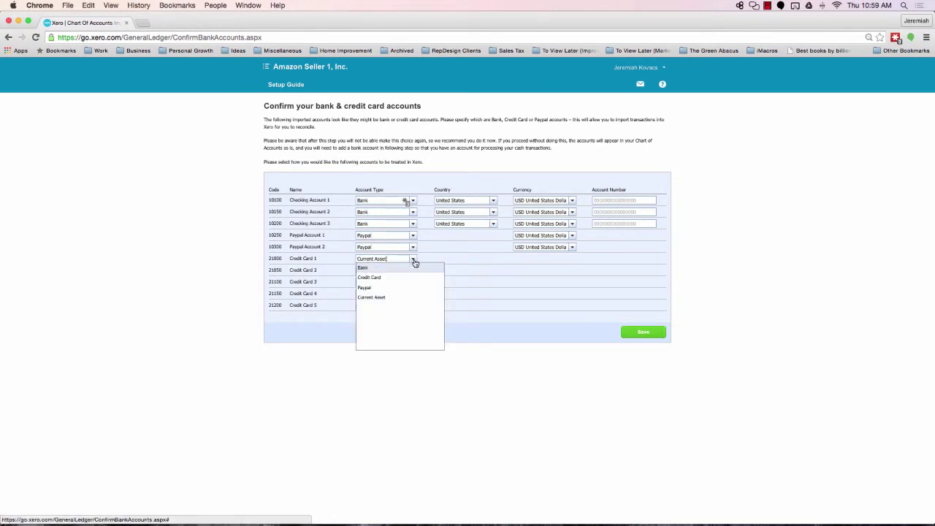
{"action": "left_click", "coordinate": [401, 282]}
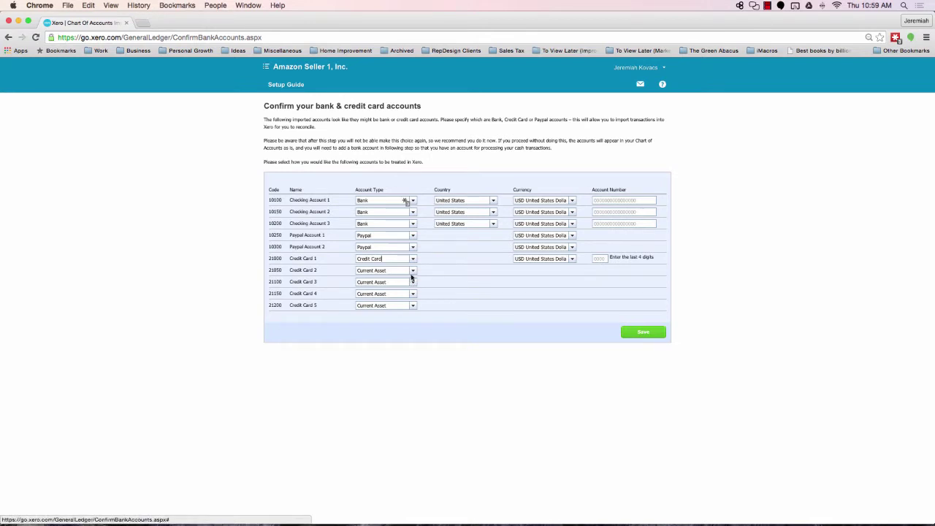
{"action": "left_click", "coordinate": [413, 274]}
{"action": "left_click", "coordinate": [399, 290]}
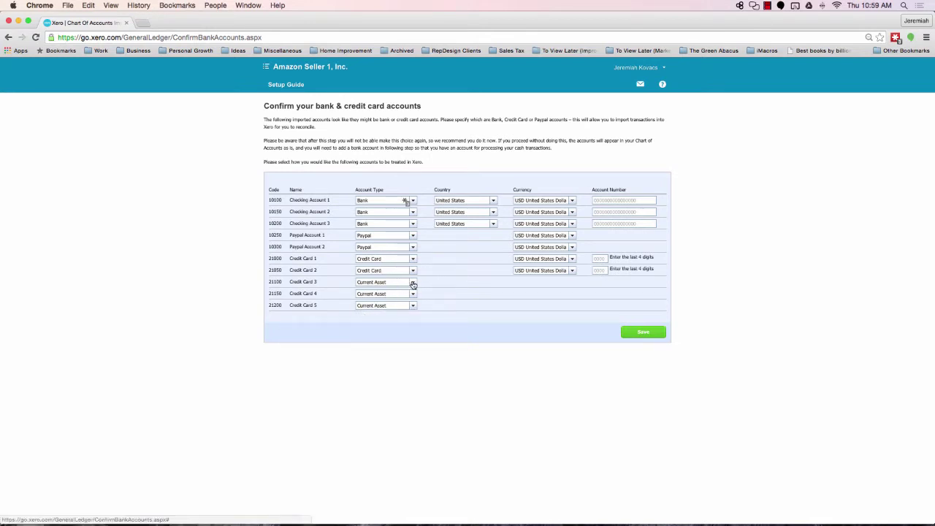
{"action": "left_click", "coordinate": [413, 283]}
{"action": "left_click", "coordinate": [407, 301]}
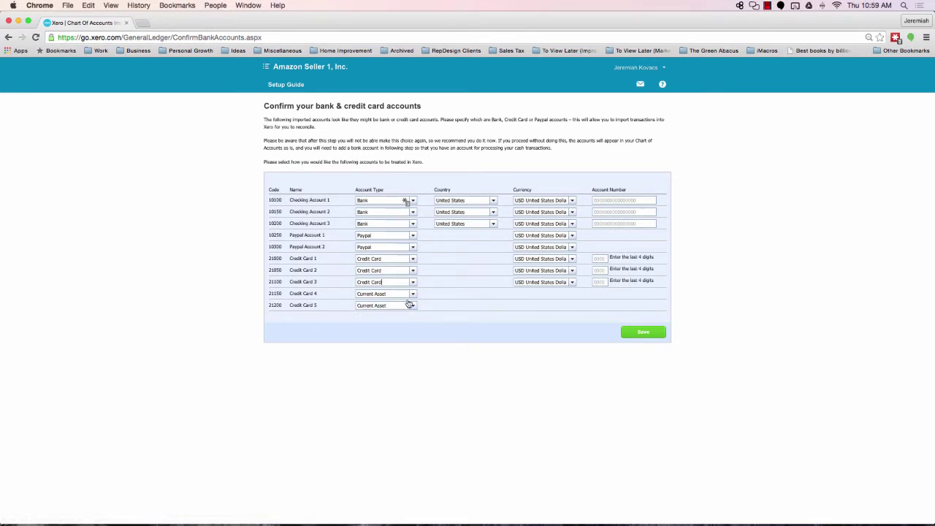
{"action": "left_click", "coordinate": [412, 295]}
{"action": "left_click", "coordinate": [403, 313]}
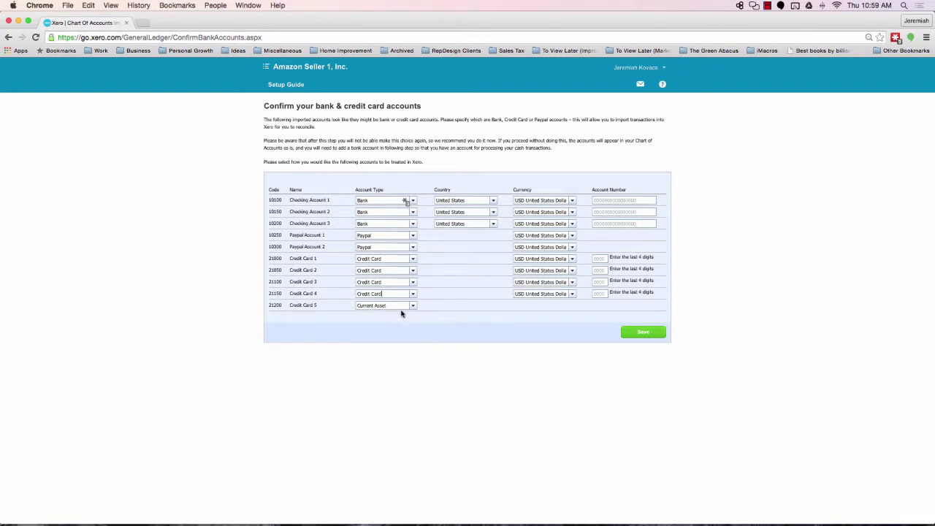
{"action": "left_click", "coordinate": [414, 310]}
{"action": "left_click", "coordinate": [409, 324]}
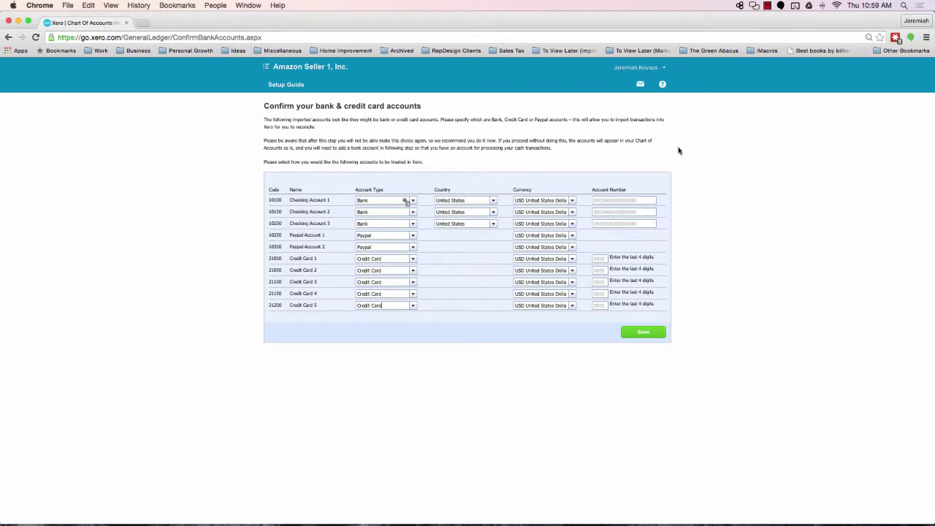
{"action": "left_click", "coordinate": [645, 335]}
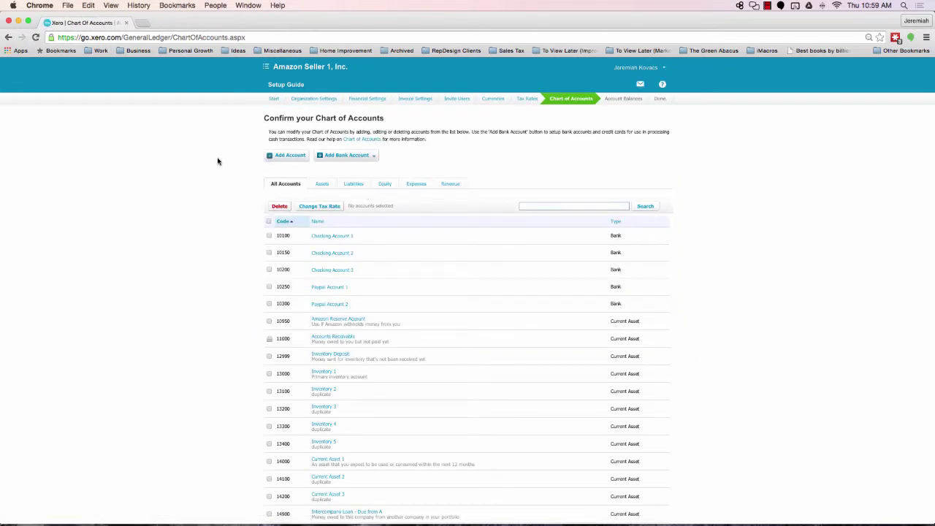
Review the Confirm your Chart of Accounts list, then continue to the conversion date
{"action": "scroll", "coordinate": [257, 193], "scroll_direction": "down", "scroll_amount": 3}
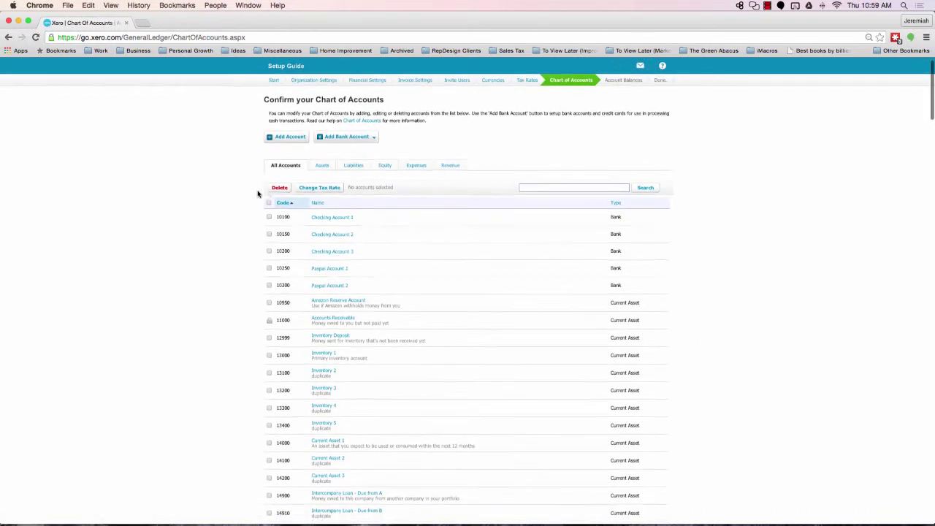
{"action": "scroll", "coordinate": [257, 194], "scroll_direction": "down", "scroll_amount": 3}
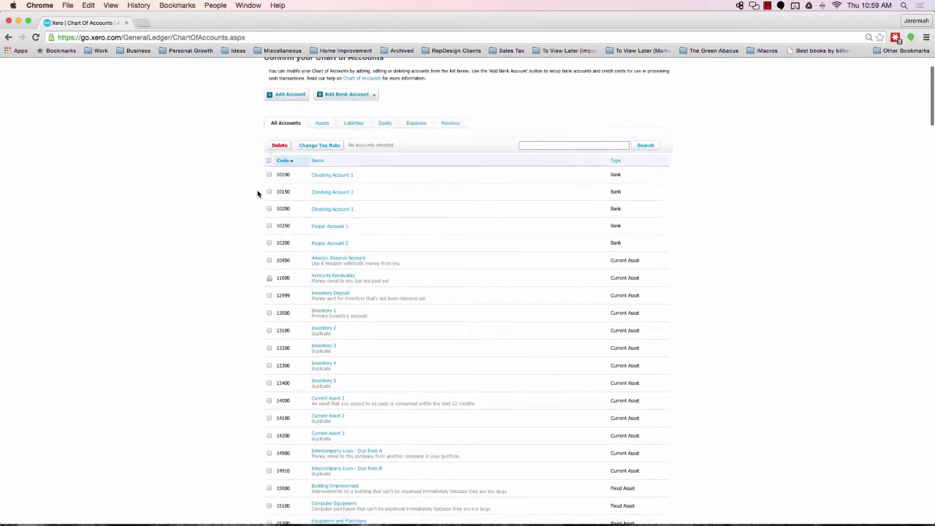
{"action": "scroll", "coordinate": [258, 193], "scroll_direction": "down", "scroll_amount": 6}
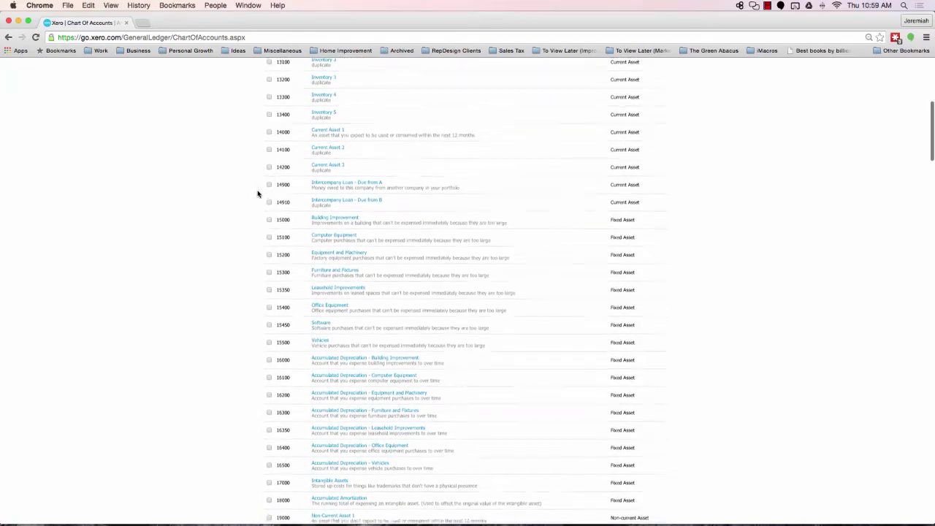
{"action": "scroll", "coordinate": [257, 194], "scroll_direction": "up", "scroll_amount": 10}
{"action": "scroll", "coordinate": [257, 194], "scroll_direction": "down", "scroll_amount": 15}
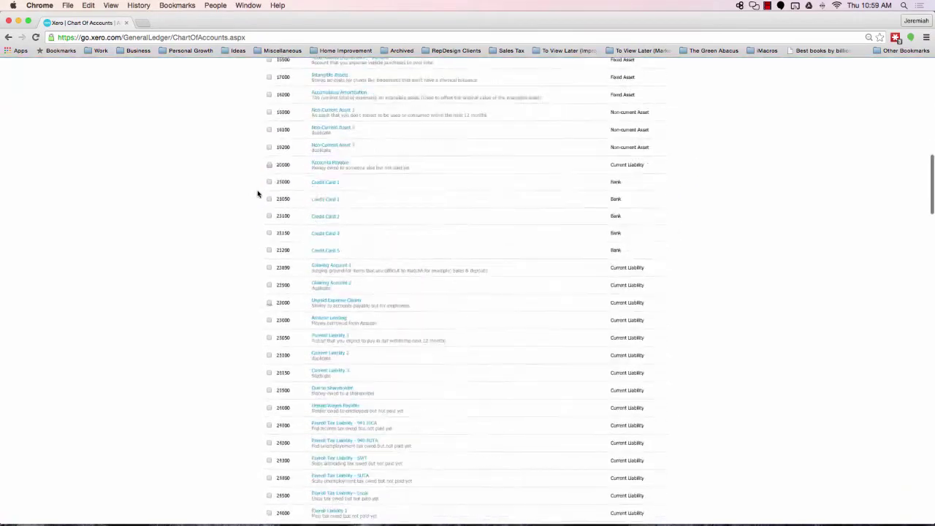
{"action": "scroll", "coordinate": [257, 193], "scroll_direction": "down", "scroll_amount": 20}
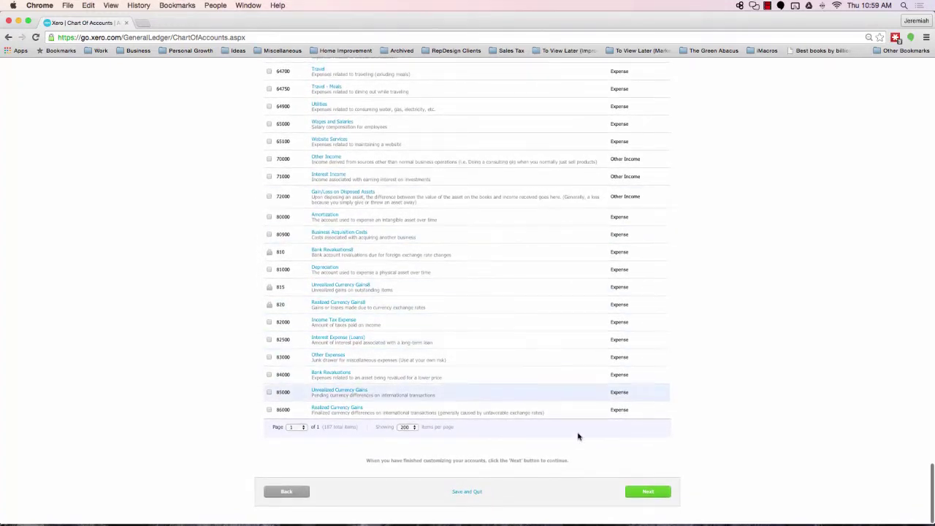
{"action": "left_click", "coordinate": [657, 494]}
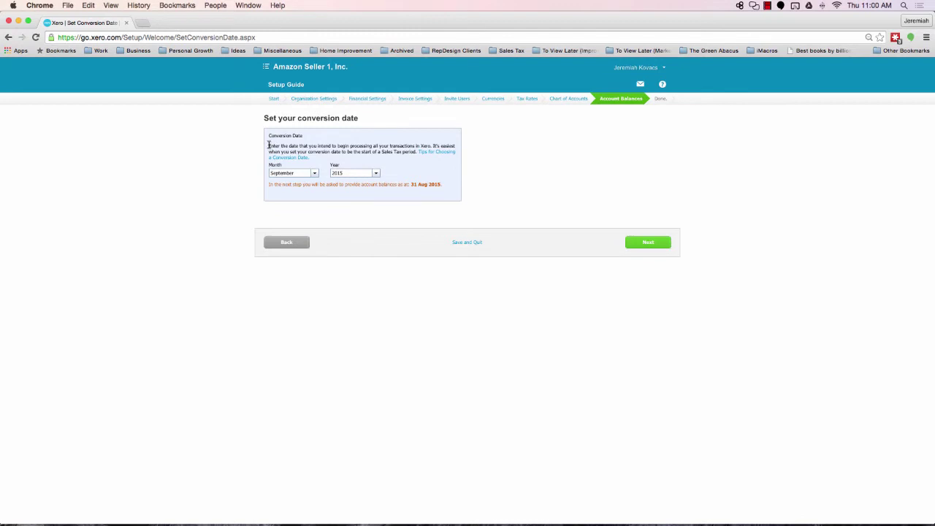
{"action": "left_click_drag", "start_coordinate": [268, 146], "coordinate": [429, 146]}
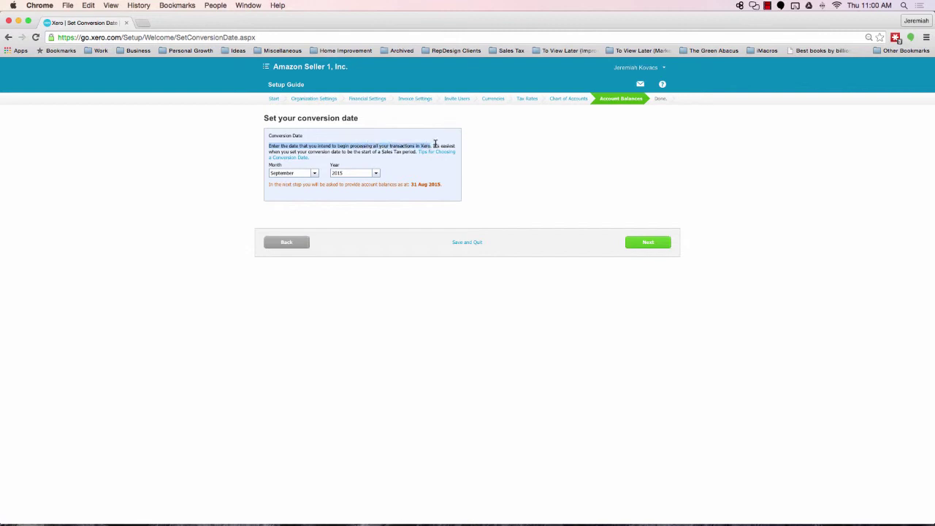
{"action": "left_click", "coordinate": [433, 144]}
{"action": "left_click_drag", "start_coordinate": [431, 145], "coordinate": [413, 153]}
{"action": "left_click", "coordinate": [414, 155]}
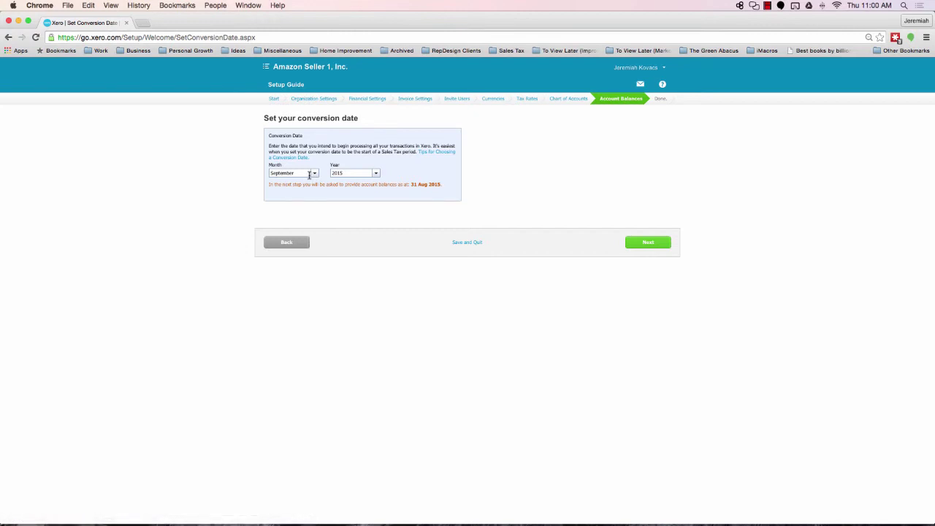
Change the conversion month to January, keeping the year 2015
{"action": "left_click", "coordinate": [314, 173]}
{"action": "left_click", "coordinate": [303, 183]}
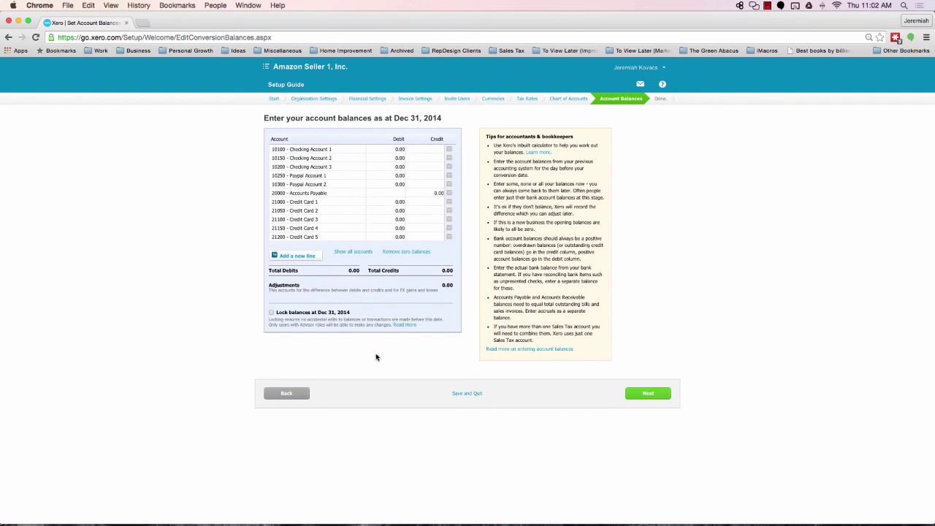
Accept the 0.00 opening balances as at Dec 31, 2014 to complete setup
{"action": "left_click", "coordinate": [648, 395]}
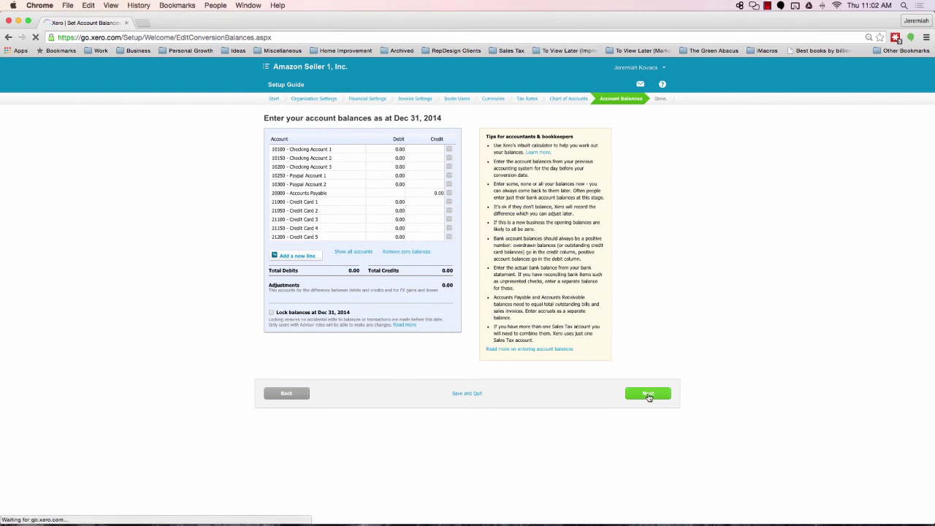